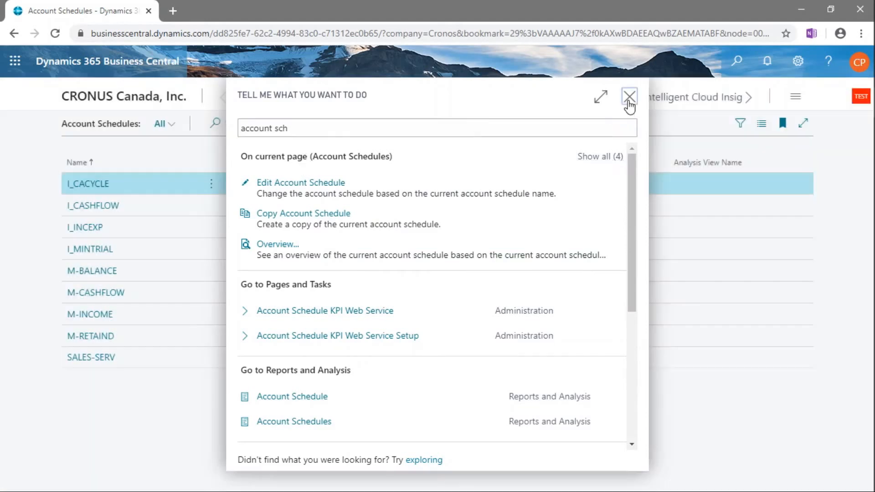
# Leave the search and open the bookmarked Account Schedules list from the Business Manager home page.
pyautogui.click(629, 97)
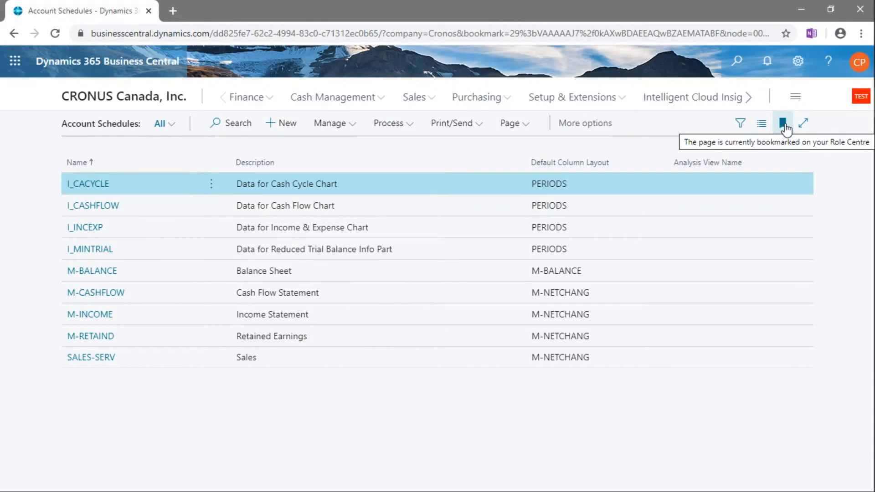
pyautogui.click(148, 106)
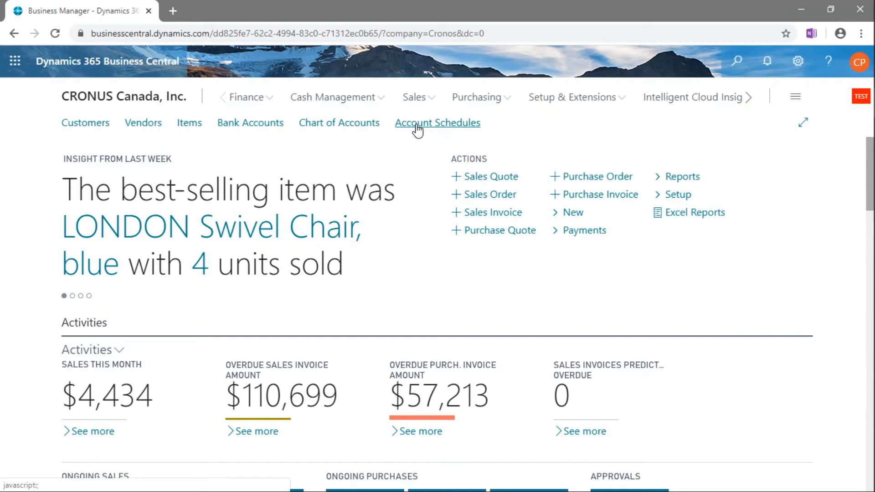
pyautogui.click(416, 126)
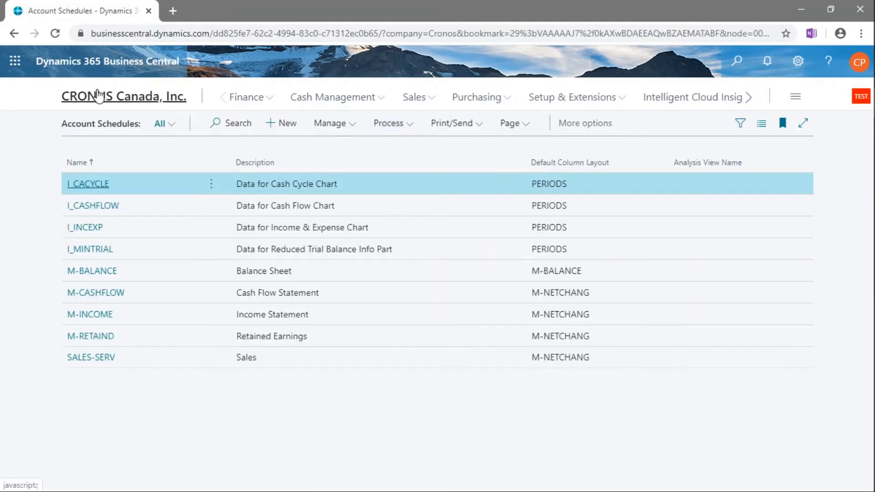
pyautogui.click(129, 97)
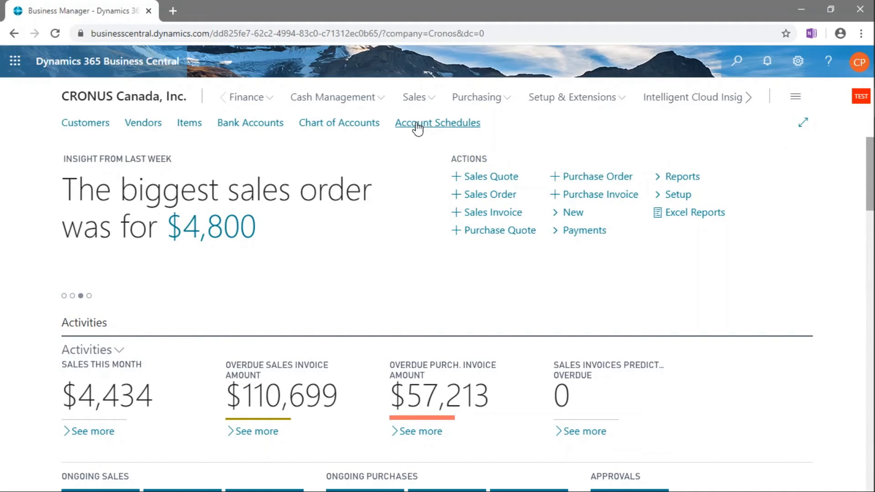
pyautogui.click(417, 124)
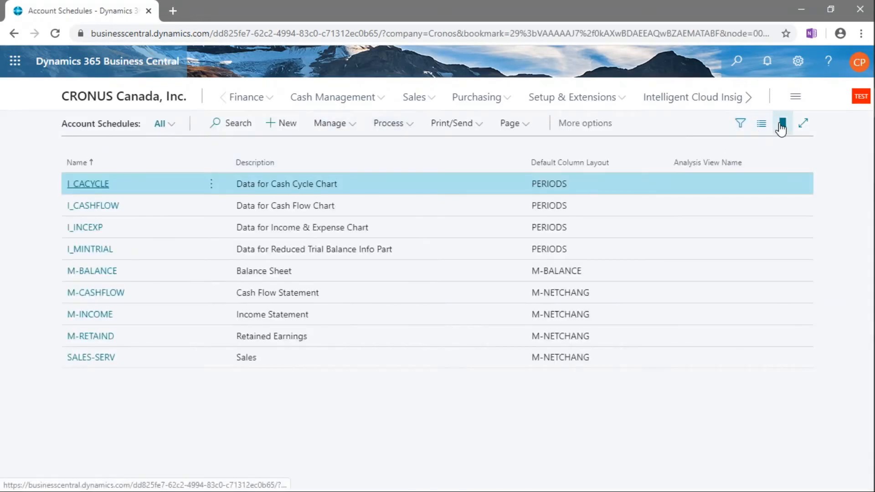
# Personalize the Business Manager home page by moving the Account Schedules link ahead of Chart of Accounts.
pyautogui.click(122, 97)
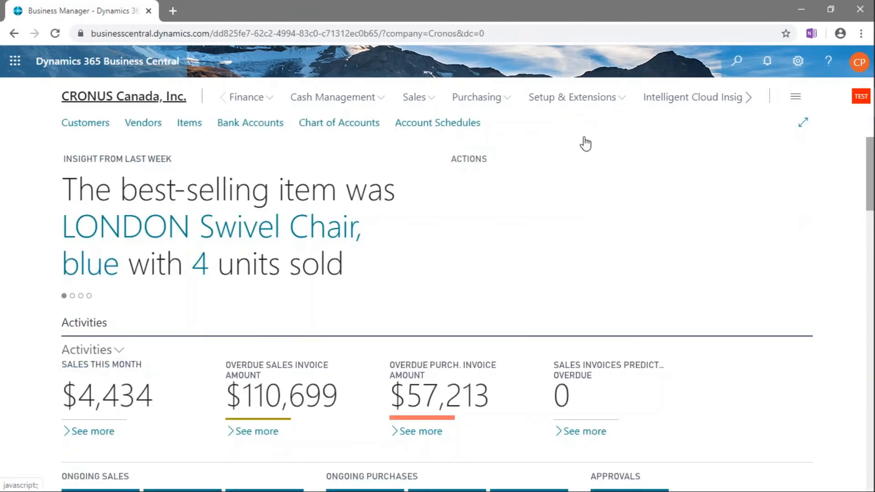
pyautogui.click(797, 68)
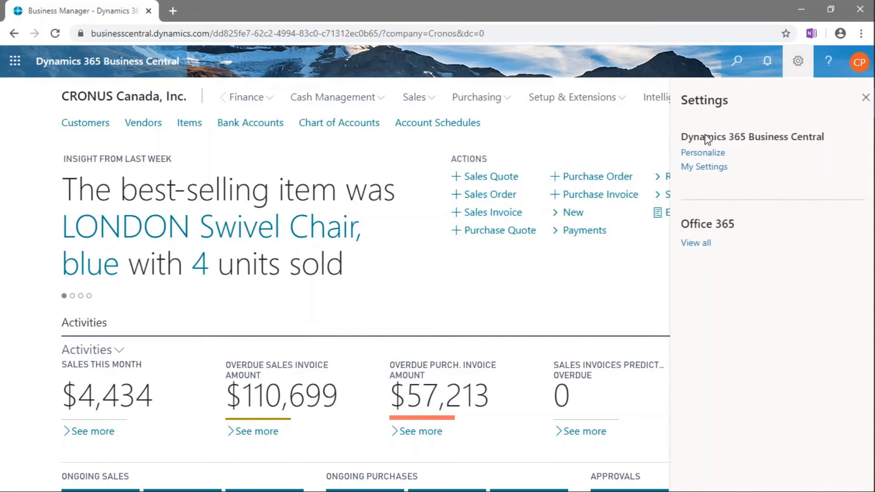
pyautogui.click(703, 152)
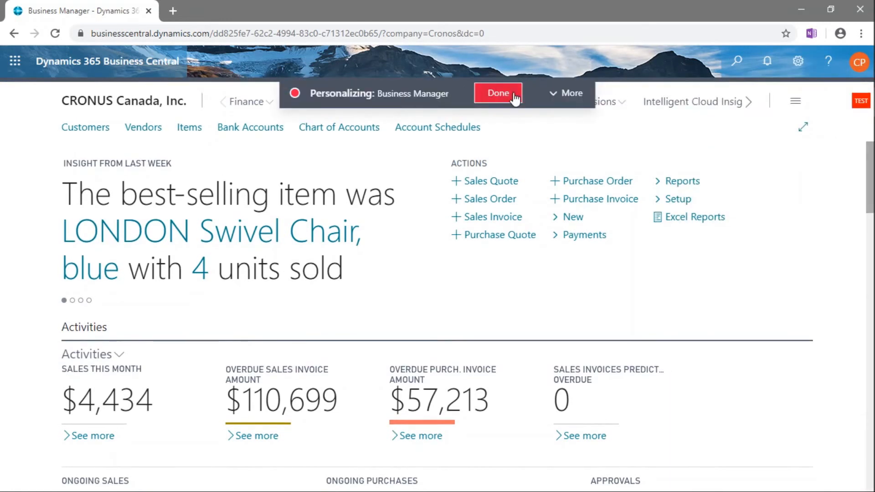
pyautogui.click(554, 92)
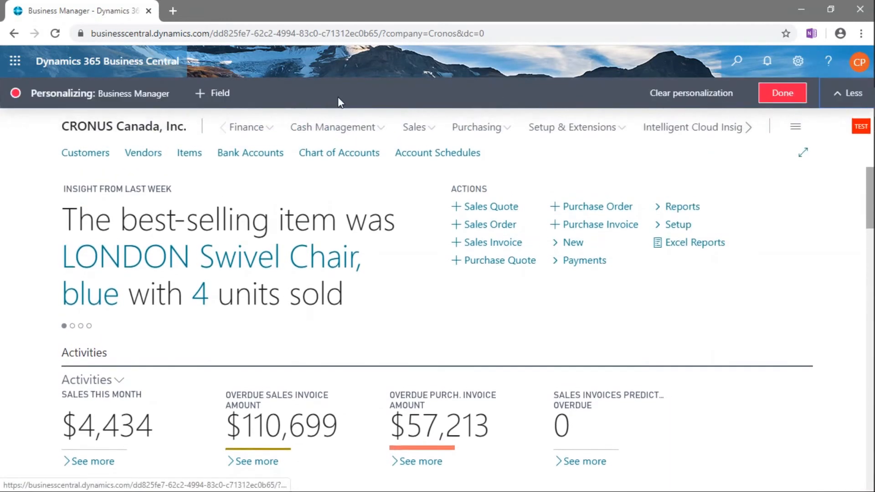
pyautogui.moveTo(435, 155)
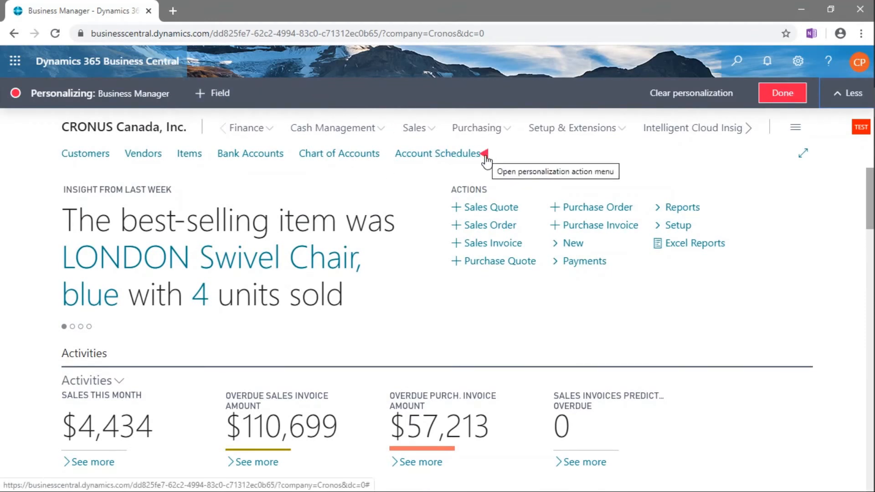
pyautogui.moveTo(485, 156); pyautogui.dragTo(260, 154)
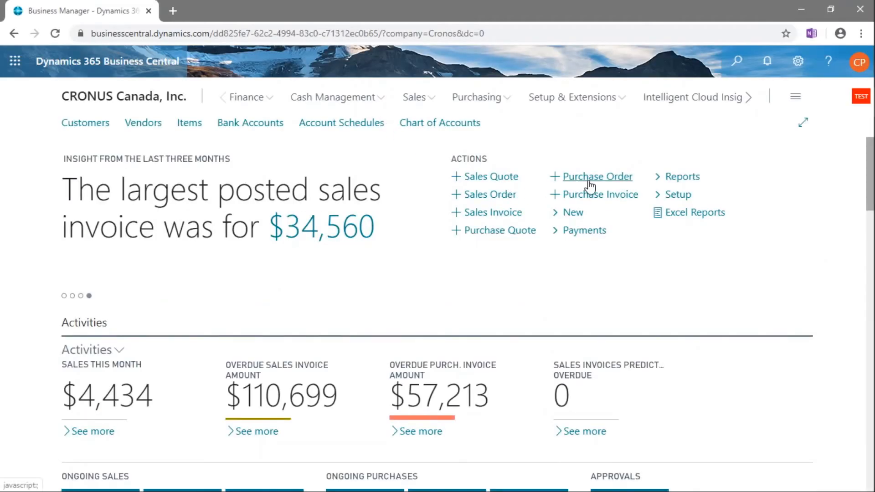
# Browse the Business Manager role's page overview, view General Journals under Finance, and return to the home page.
pyautogui.click(797, 101)
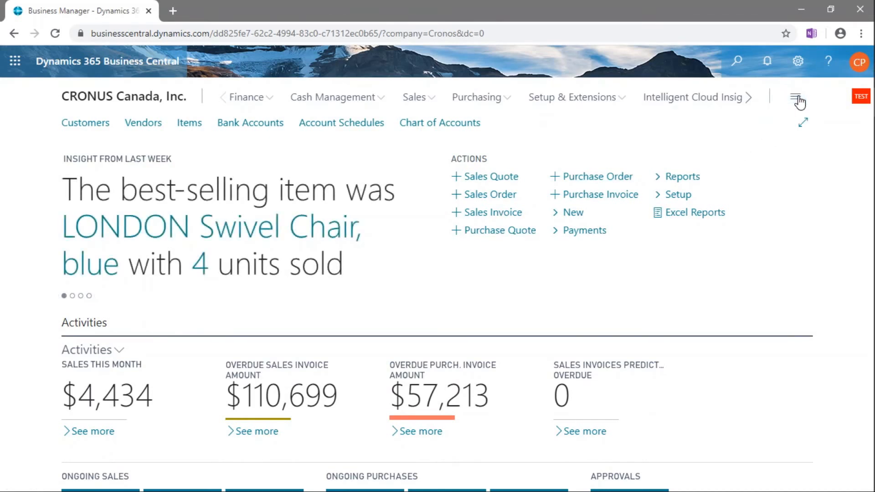
pyautogui.click(797, 102)
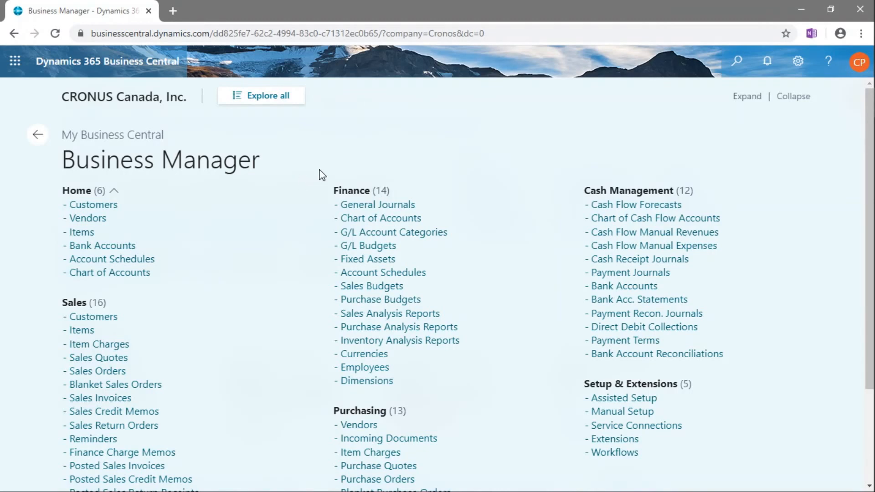
pyautogui.scroll(-1, 322, 175)
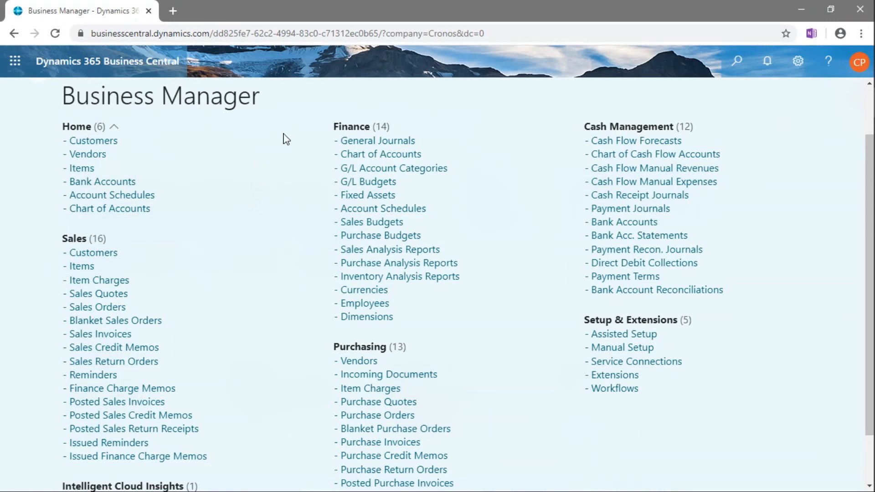
pyautogui.scroll(-1, 272, 204)
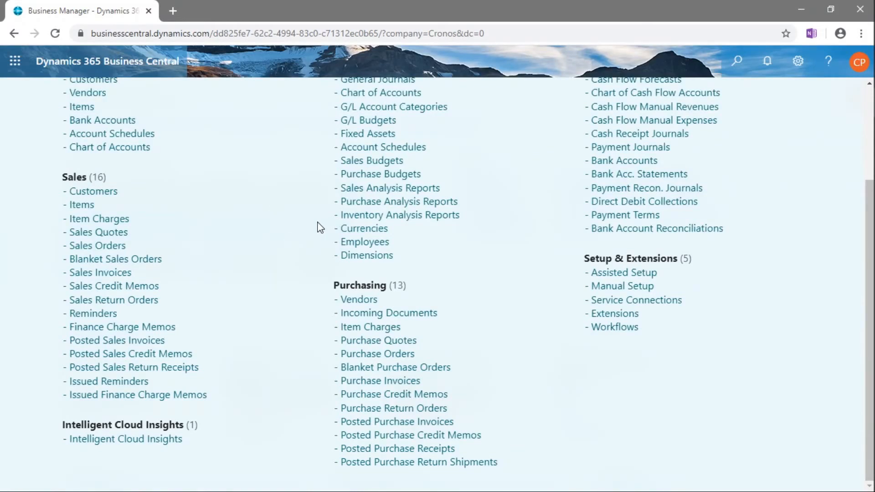
pyautogui.scroll(1, 314, 230)
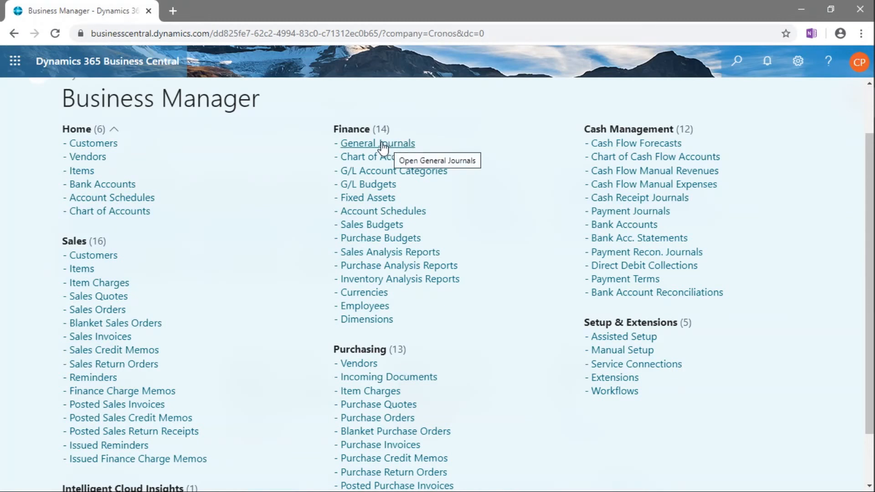
pyautogui.click(397, 147)
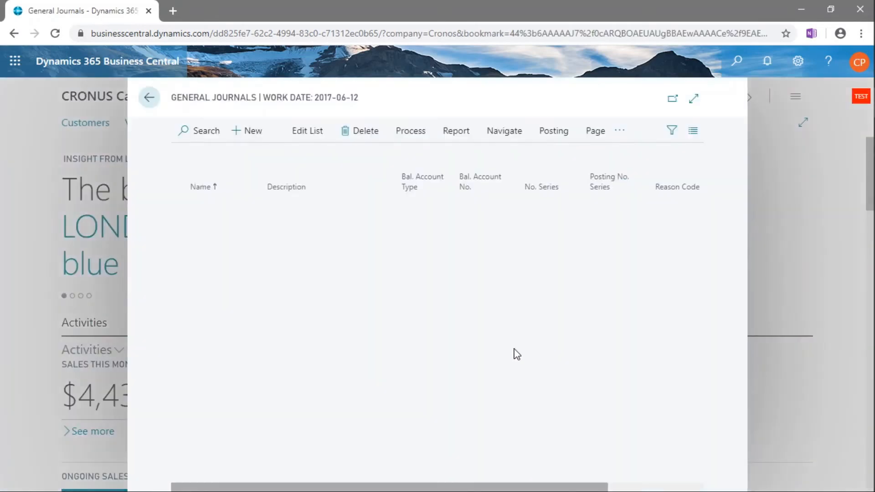
pyautogui.click(152, 103)
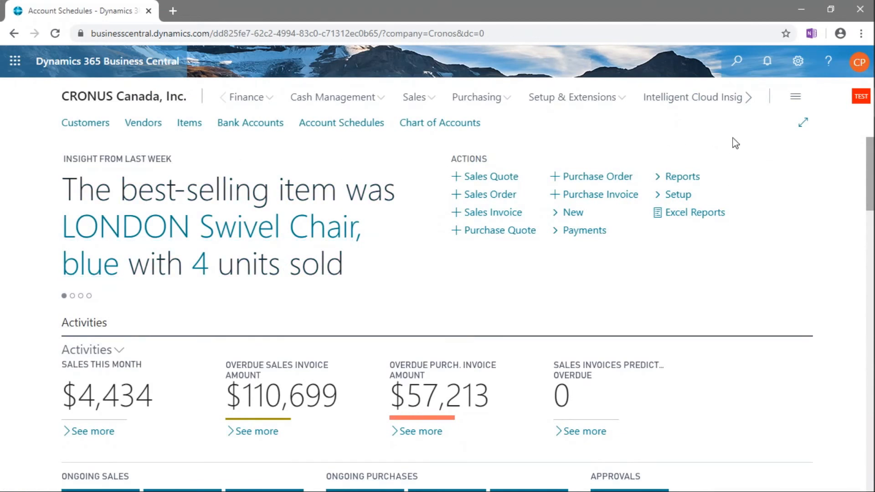
# Review the role, company, work date, region and language in My Settings and close the dialog.
pyautogui.click(796, 68)
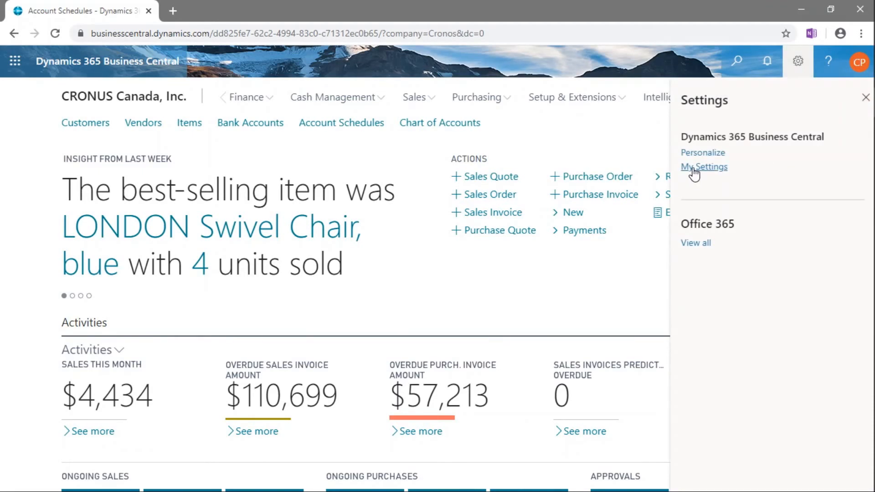
pyautogui.click(693, 169)
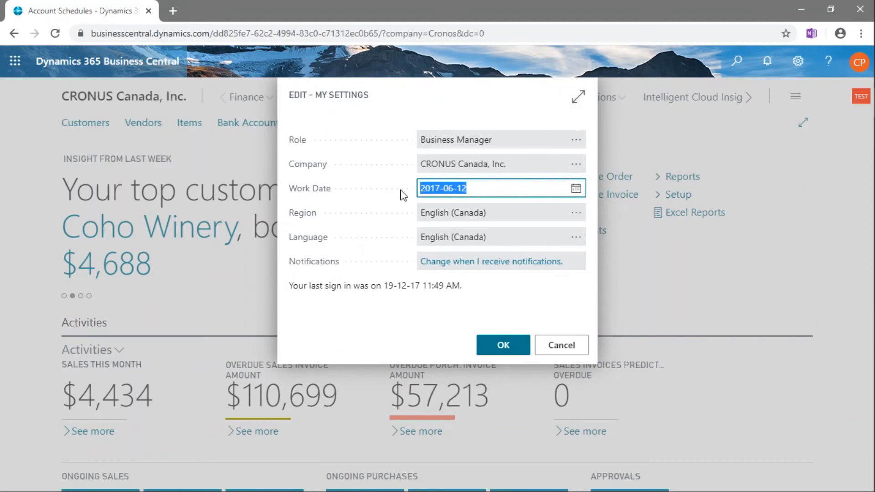
pyautogui.click(505, 347)
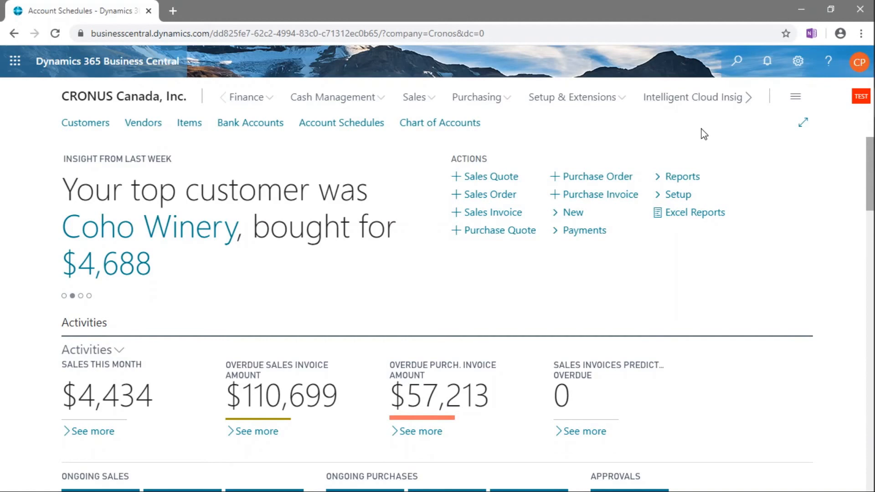
# Explore the Business Manager role's available pages through the search's exploring option.
pyautogui.click(737, 60)
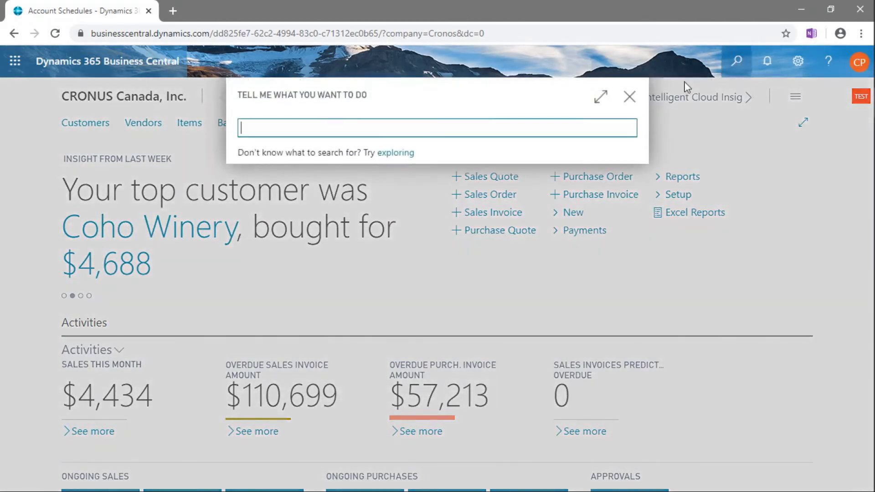
pyautogui.click(396, 155)
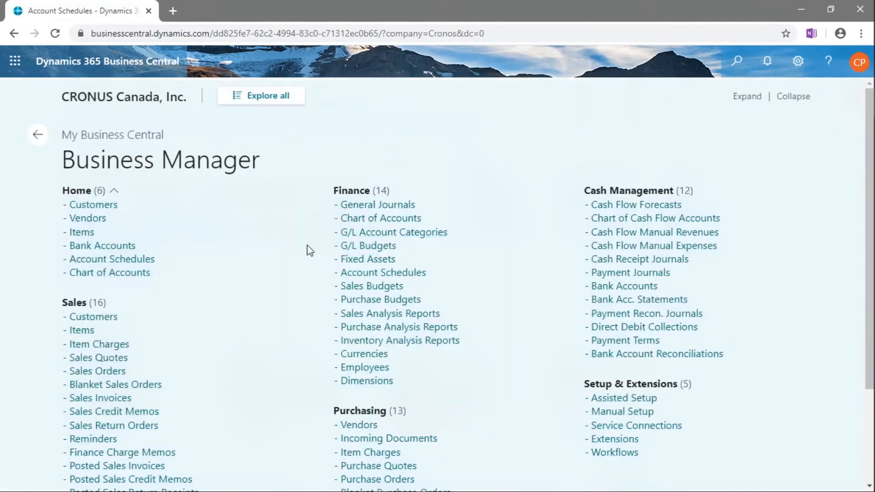
pyautogui.scroll(-3, 171, 244)
pyautogui.scroll(3, 228, 275)
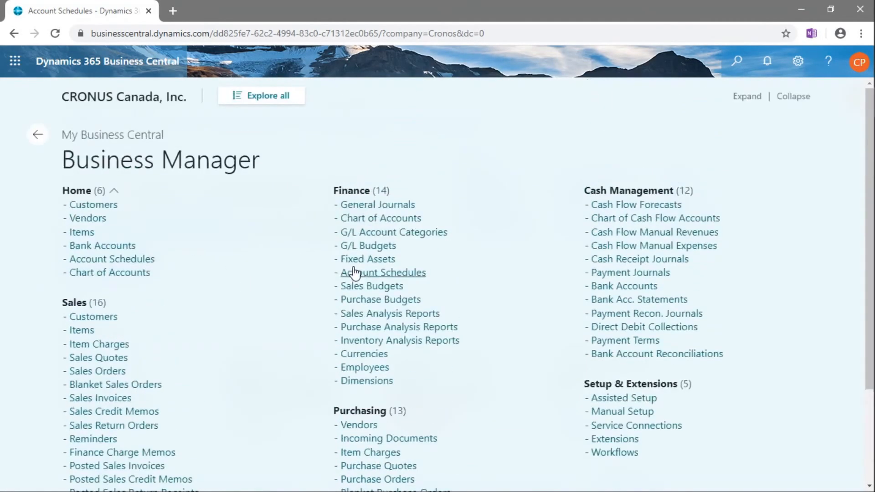
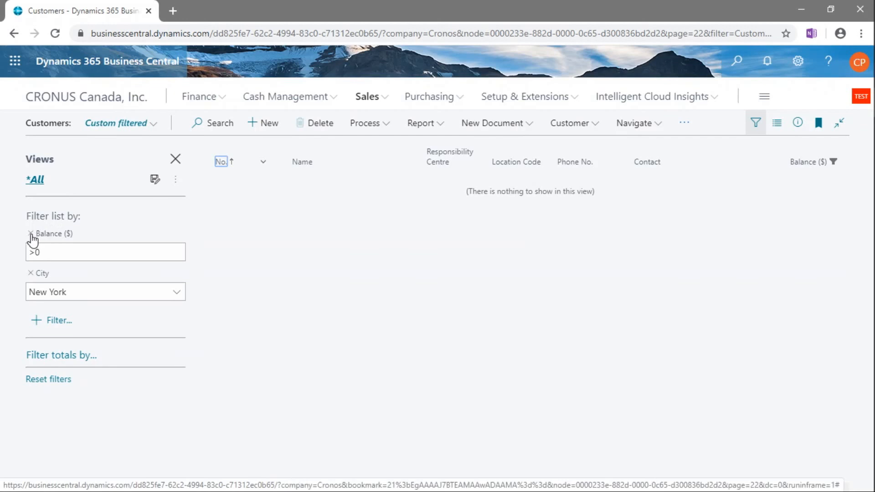
# Remove the Balance ($) and City filters from the customer list and filter it by Balance ($) >0.
pyautogui.click(31, 234)
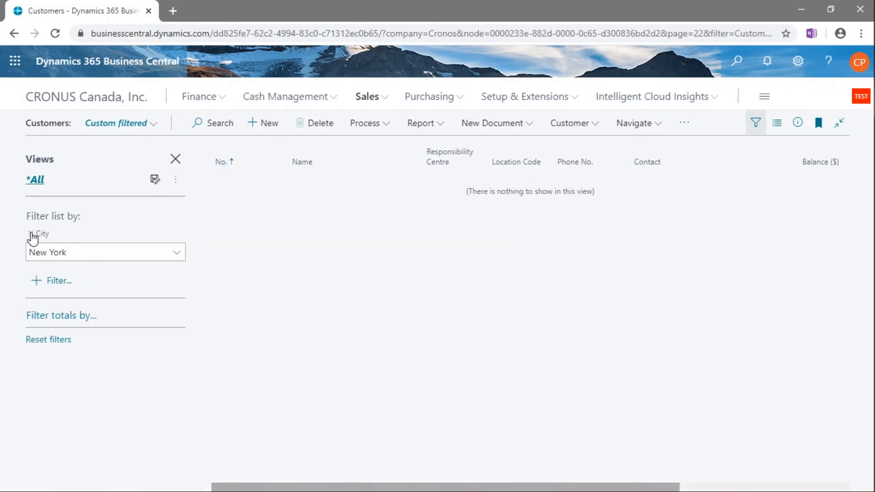
pyautogui.click(31, 234)
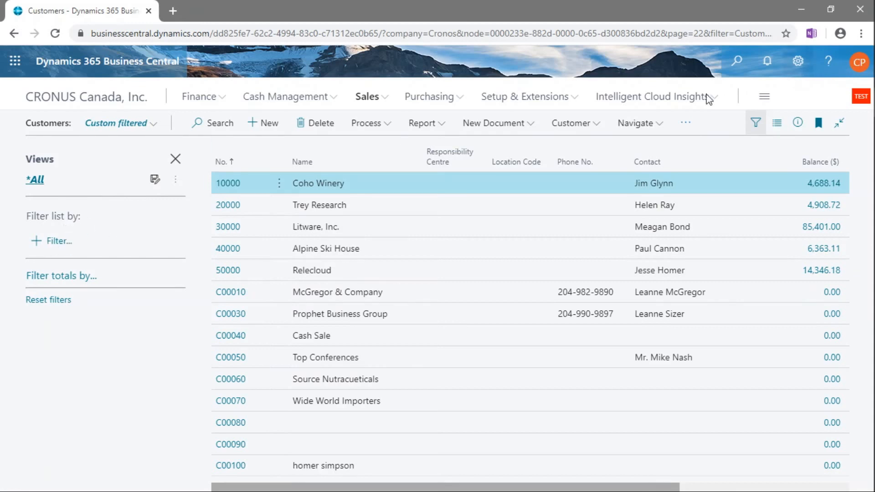
pyautogui.click(42, 242)
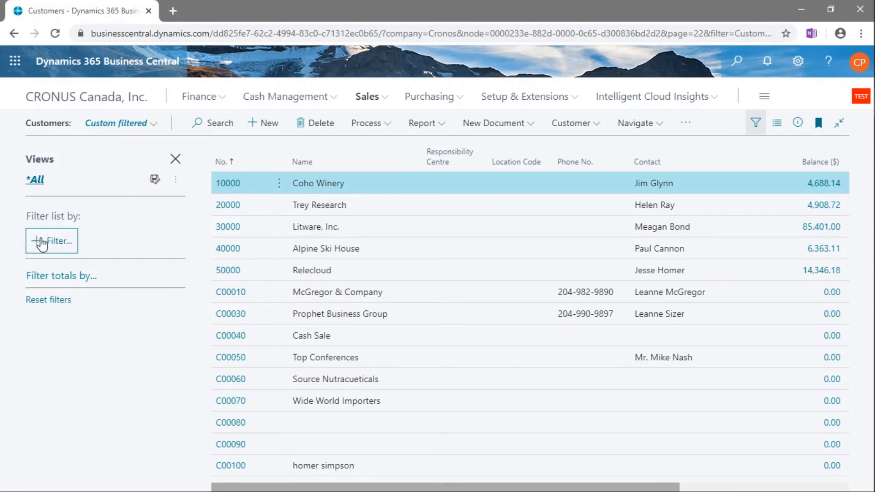
pyautogui.click(59, 239)
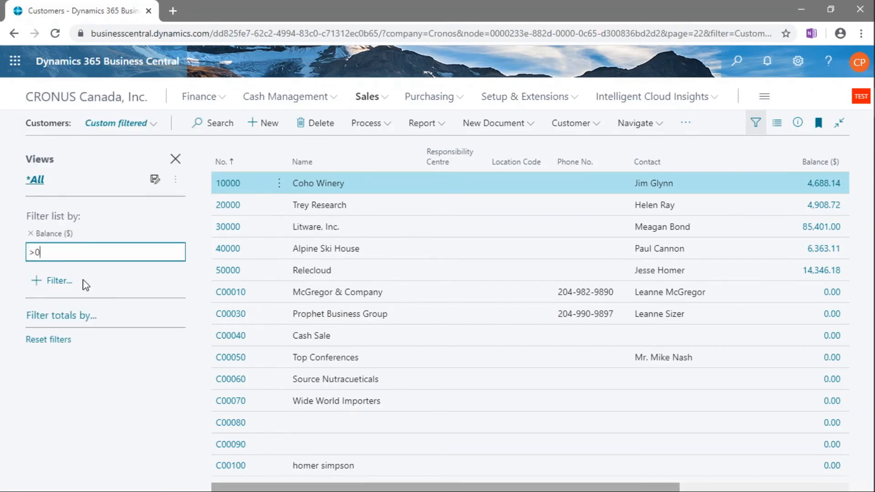
pyautogui.press('Tab')
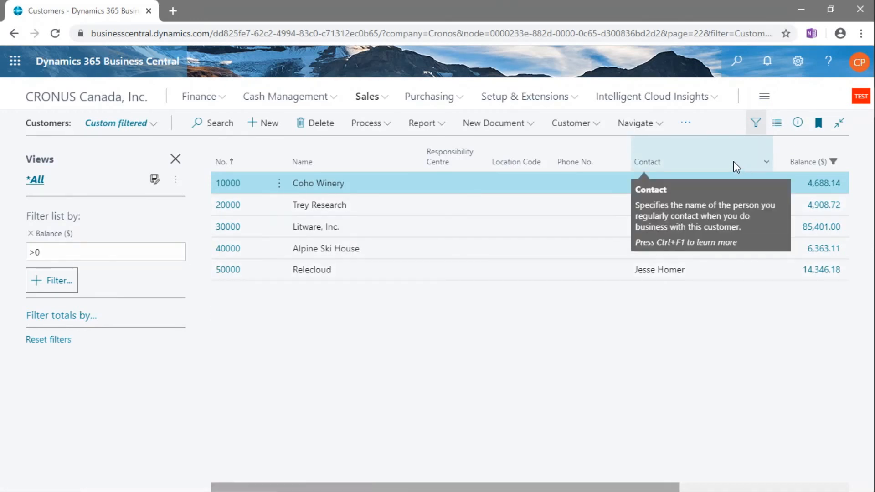
# Review the sales history details and attachments for Coho Winery, and examine the customer list's balance and sales columns.
pyautogui.click(798, 125)
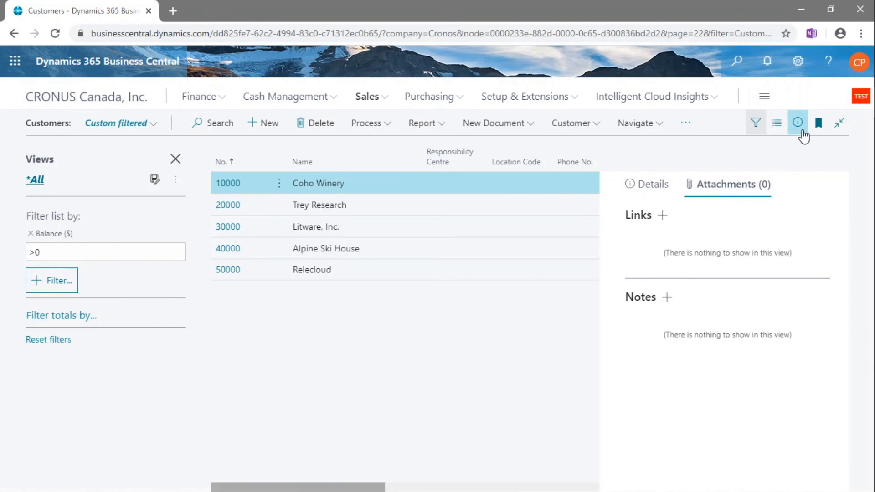
pyautogui.click(649, 192)
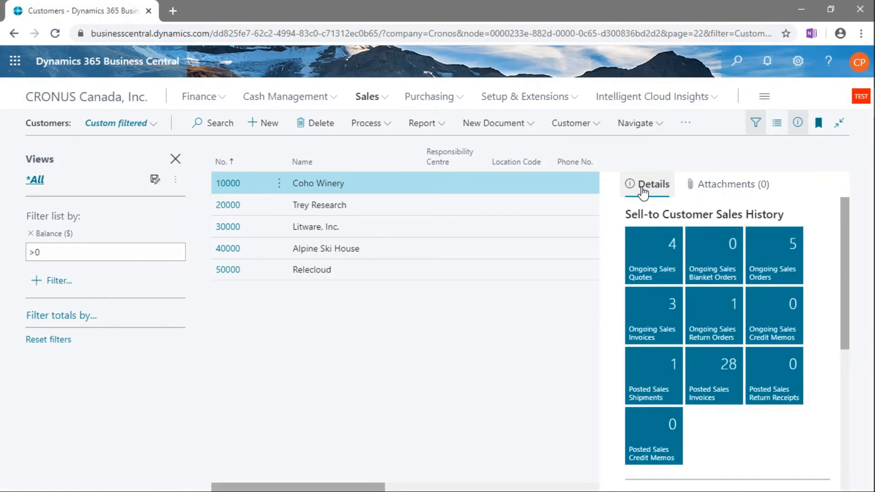
pyautogui.click(702, 194)
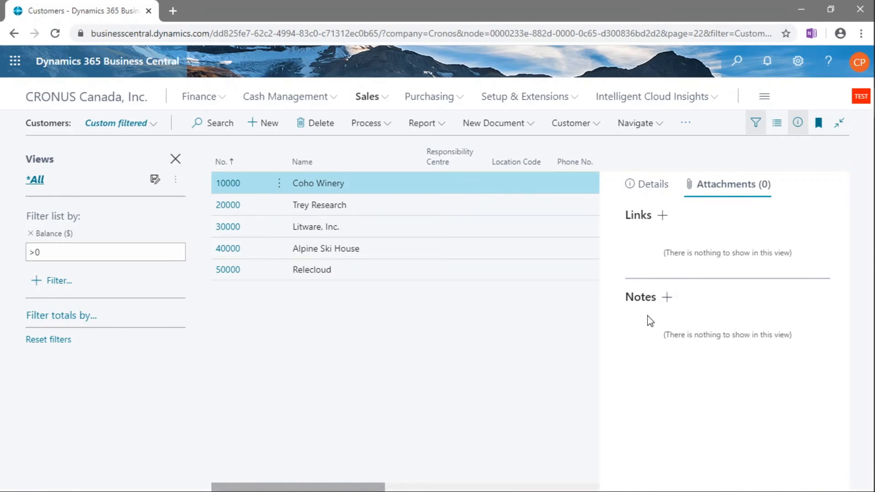
pyautogui.click(801, 124)
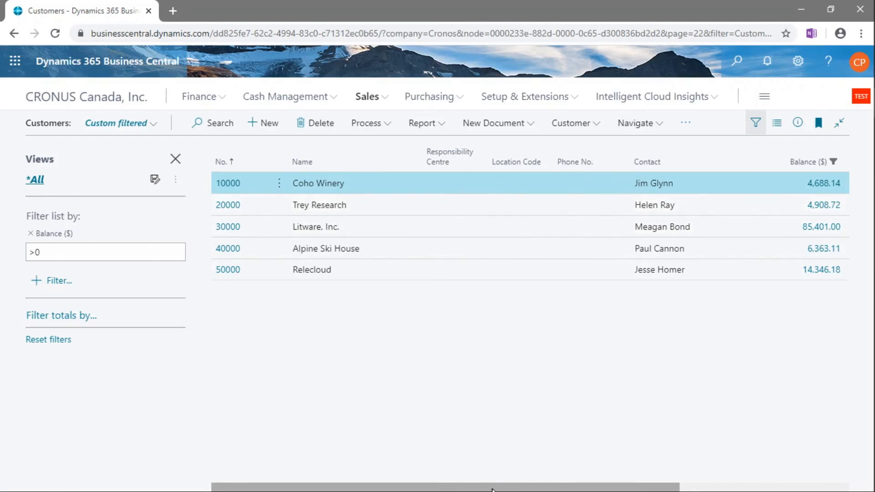
pyautogui.moveTo(492, 490); pyautogui.dragTo(678, 487)
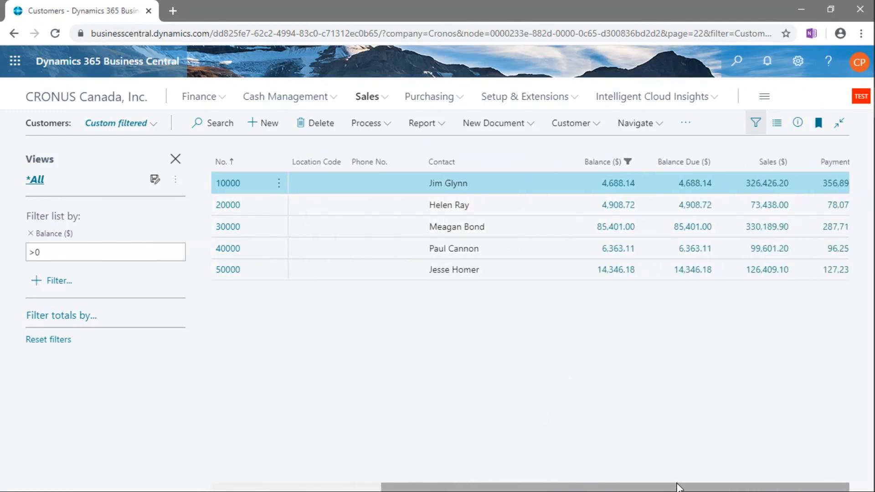
# Add City as a filter field on the customer list and view its city lookup, leaving the filter value blank.
pyautogui.click(52, 286)
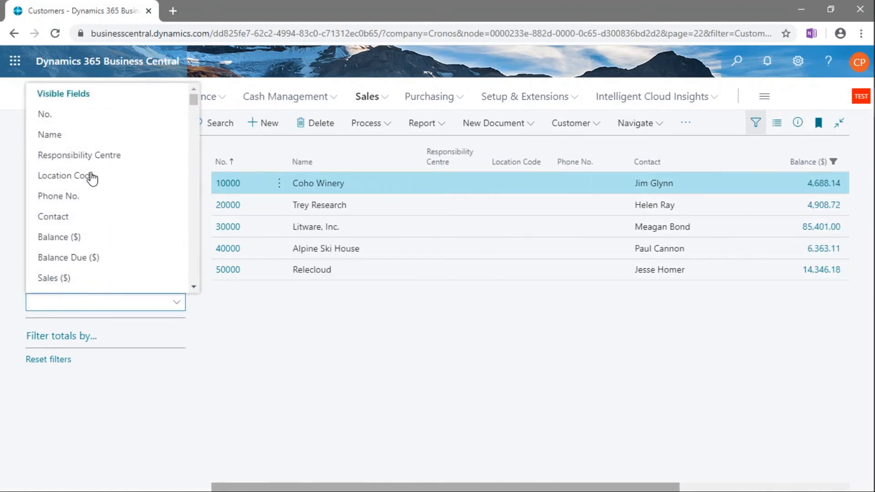
pyautogui.scroll(-3, 108, 141)
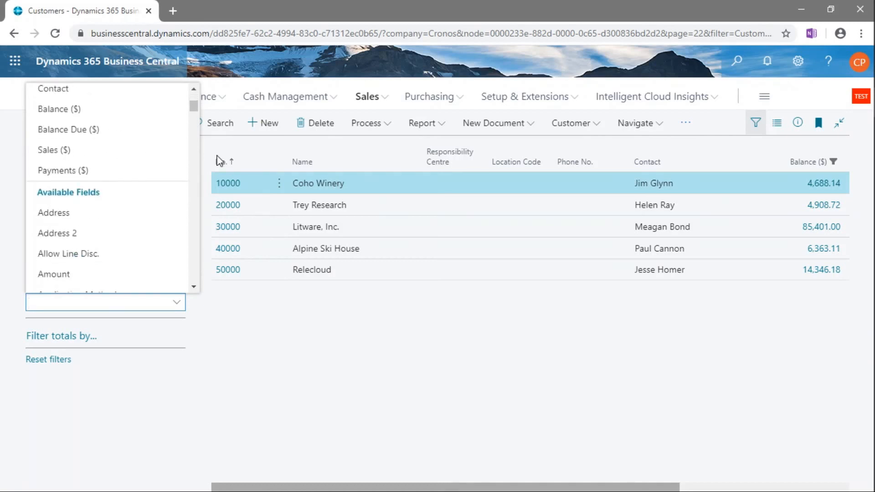
pyautogui.scroll(-4, 111, 172)
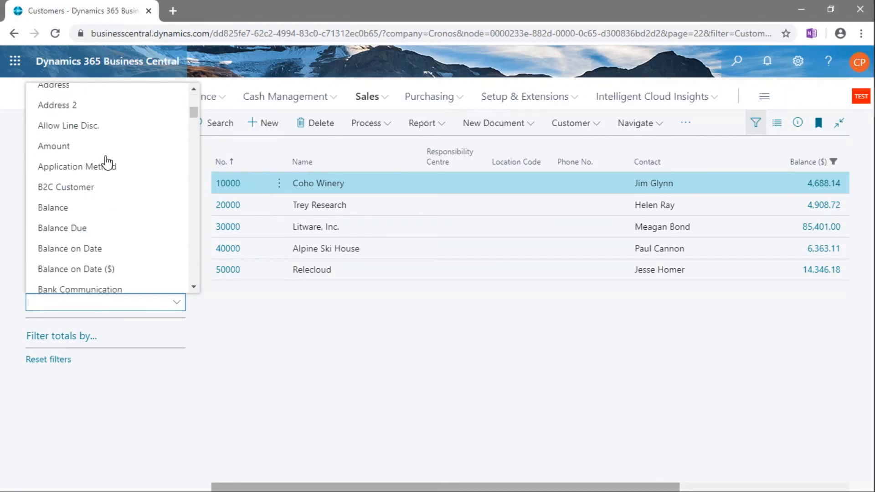
pyautogui.scroll(-5, 107, 162)
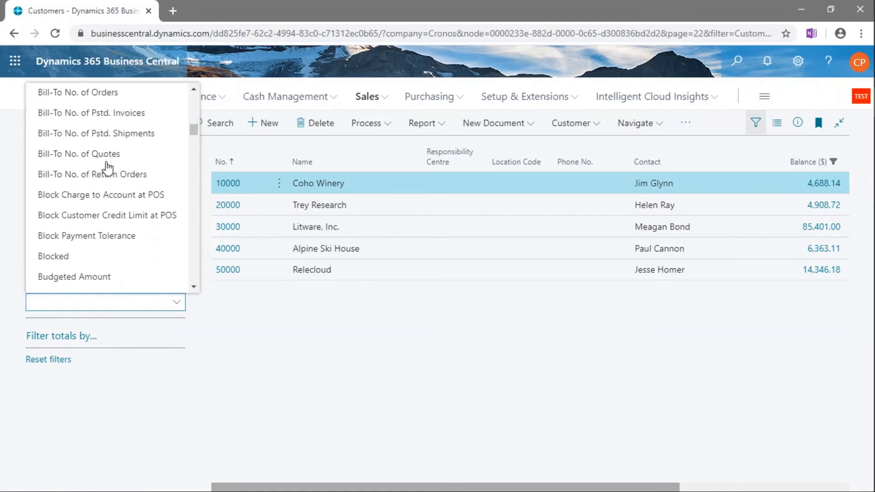
pyautogui.scroll(-6, 106, 173)
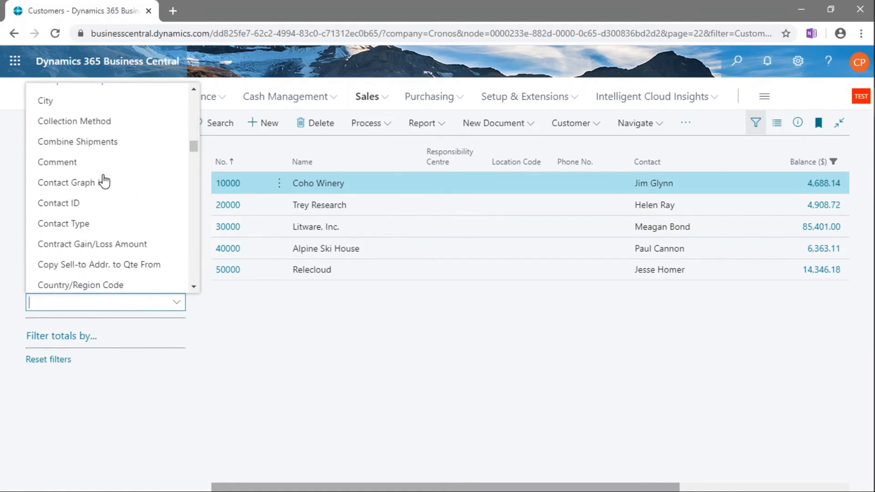
pyautogui.click(53, 101)
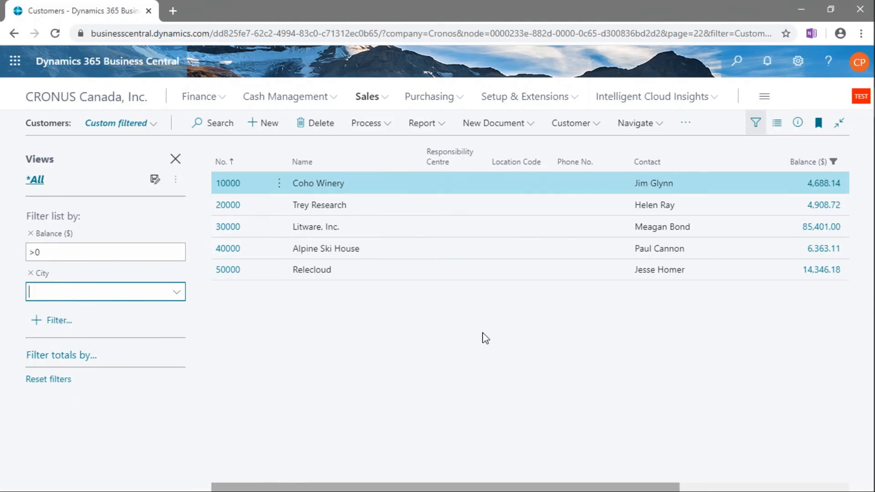
pyautogui.click(50, 291)
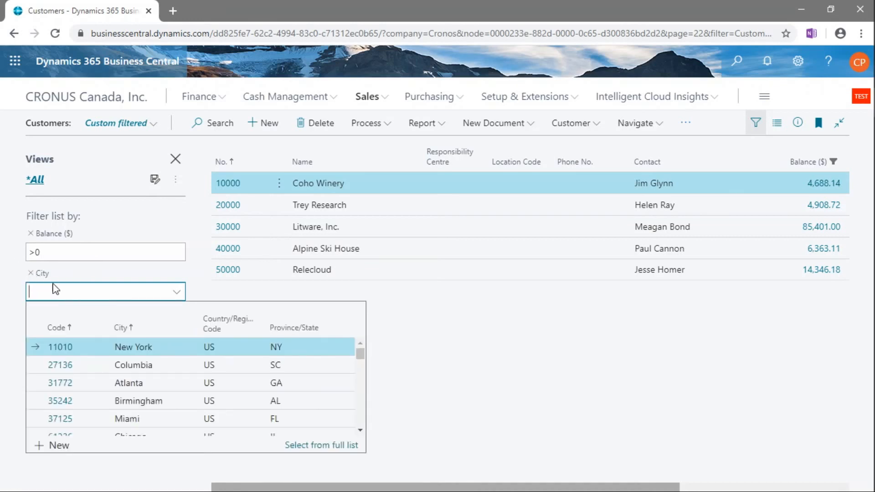
pyautogui.click(474, 343)
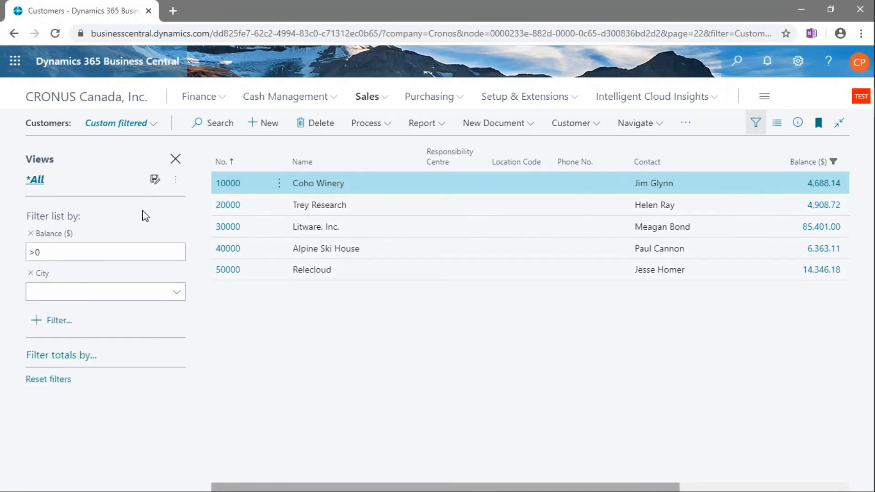
# Save the filtered customer list as a view named "Bal Greater than zero".
pyautogui.click(156, 181)
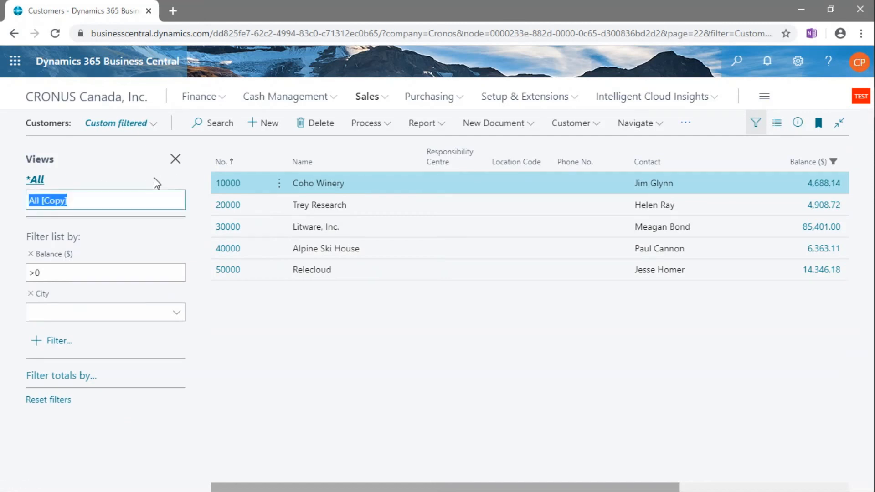
pyautogui.click(118, 206)
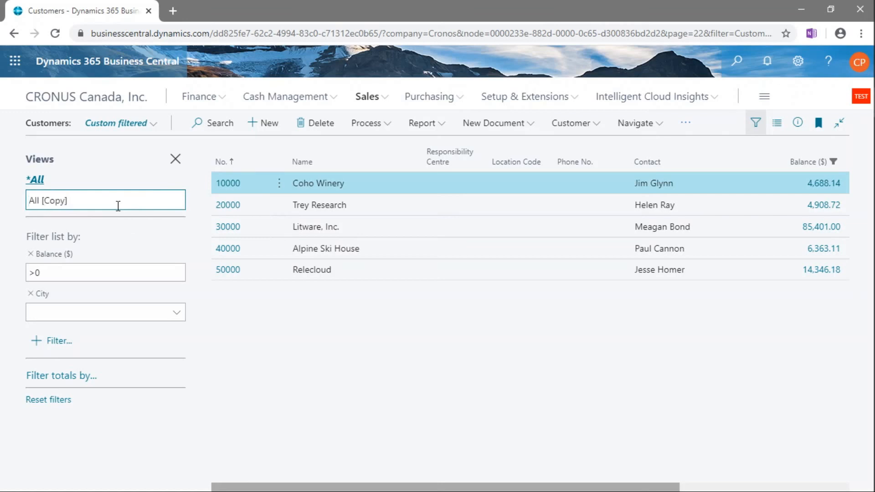
pyautogui.press('BackSpace')
pyautogui.press('BackSpace')
pyautogui.press('BackSpace')
pyautogui.press('BackSpace')
pyautogui.press('BackSpace')
pyautogui.press('BackSpace')
pyautogui.press('BackSpace')
pyautogui.press('BackSpace')
pyautogui.press('BackSpace')
pyautogui.press('BackSpace')
pyautogui.press('BackSpace')
pyautogui.press('BackSpace')
pyautogui.press('BackSpace')
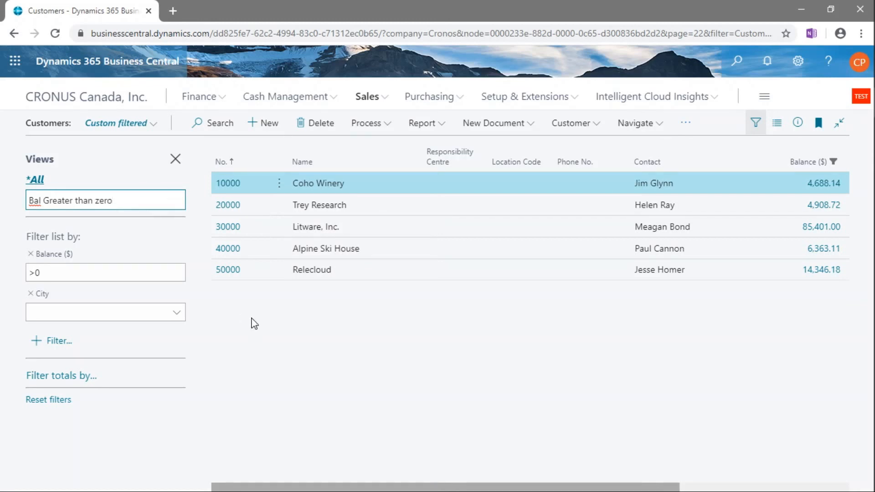
pyautogui.press('Return')
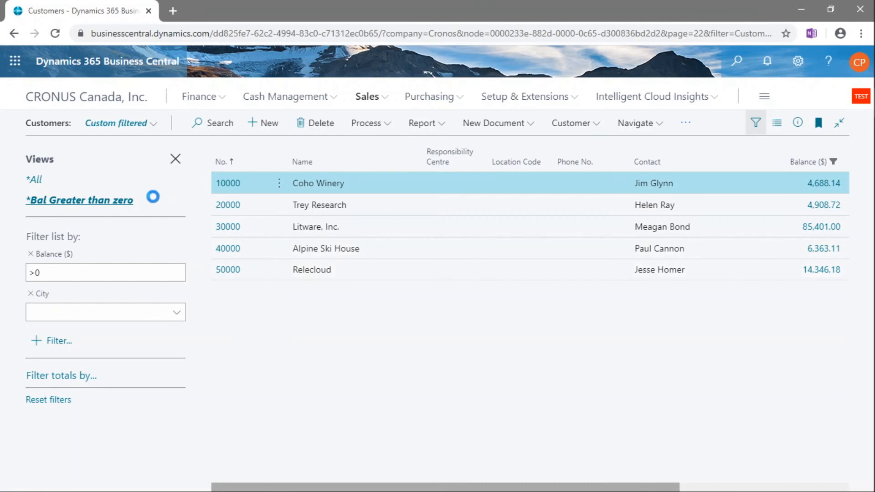
# Switch the customer list to the All view and back to Bal Greater than zero, and show that view in list layout.
pyautogui.click(35, 179)
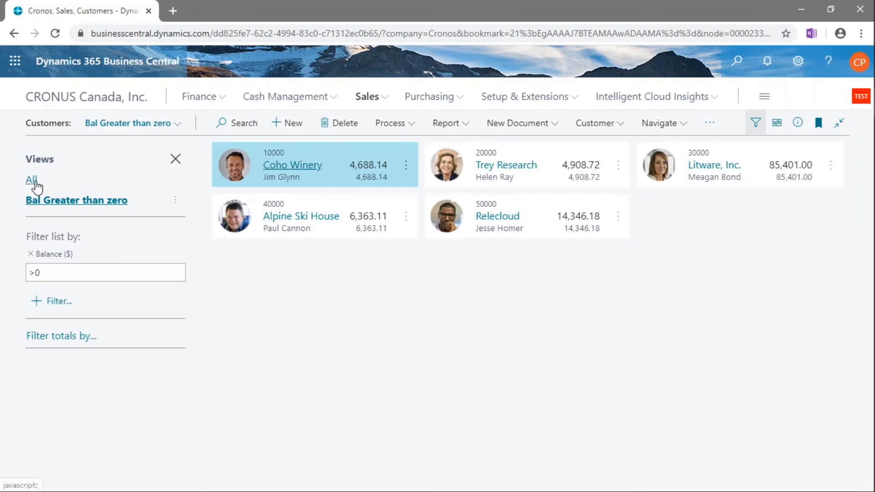
pyautogui.click(33, 181)
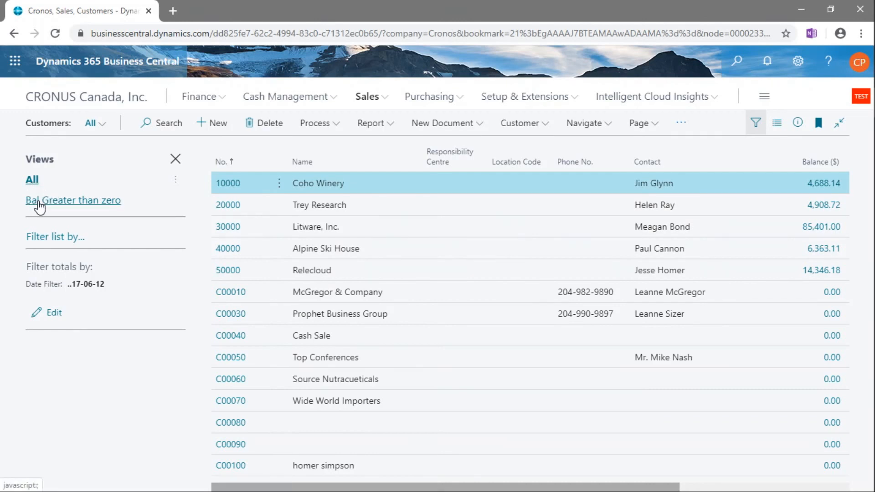
pyautogui.click(40, 206)
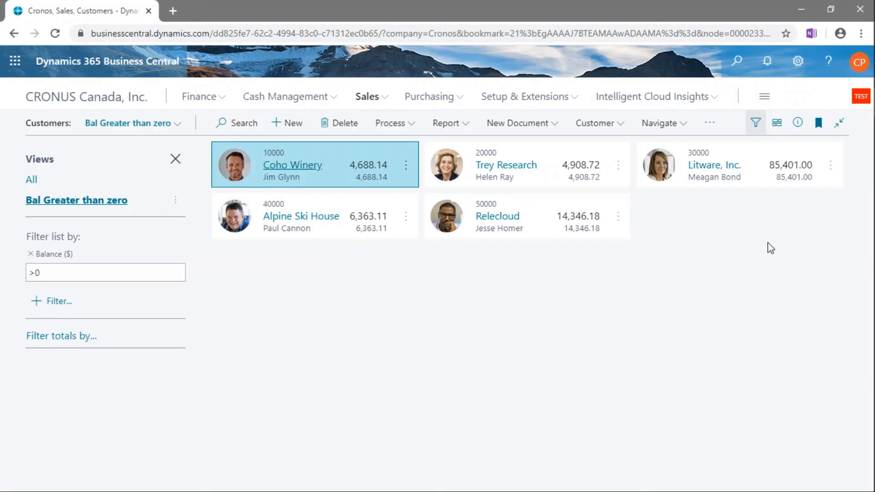
pyautogui.click(776, 126)
pyautogui.click(679, 153)
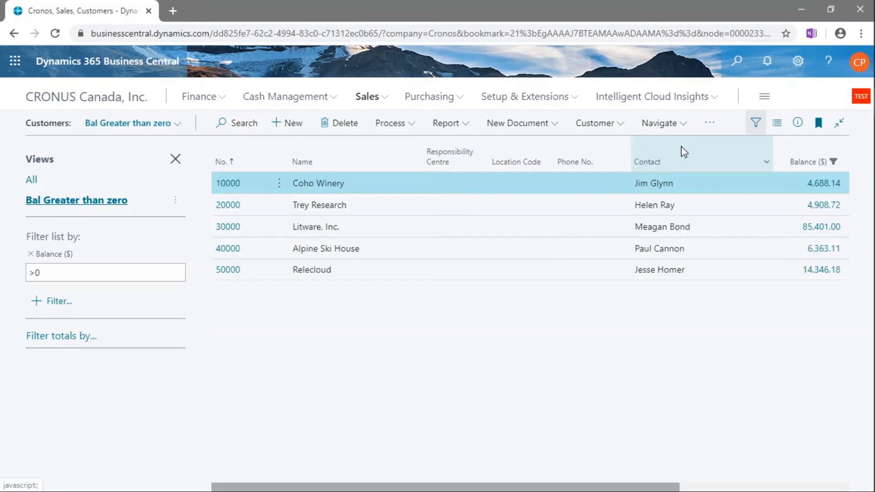